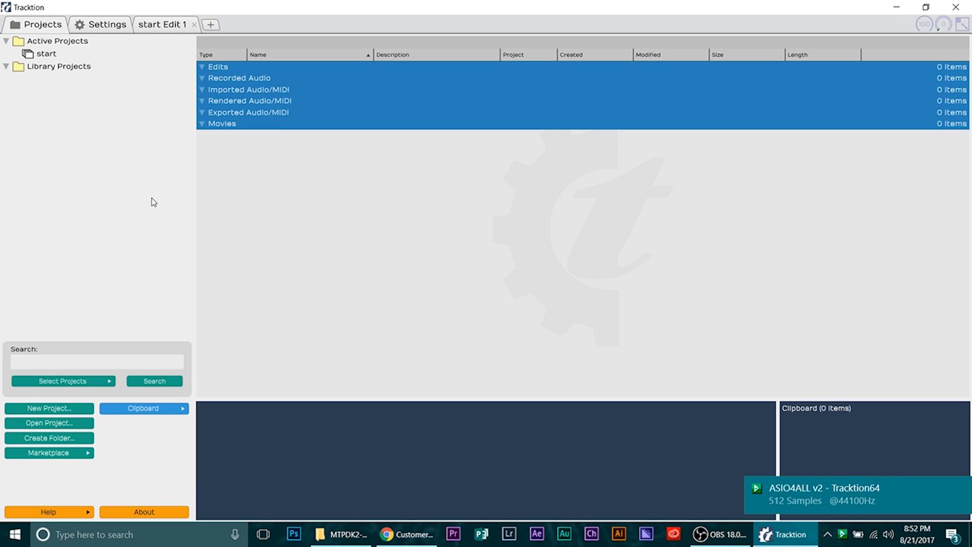
- Open the plugin settings and review the list of detected VST plugins
left_click(84, 28)
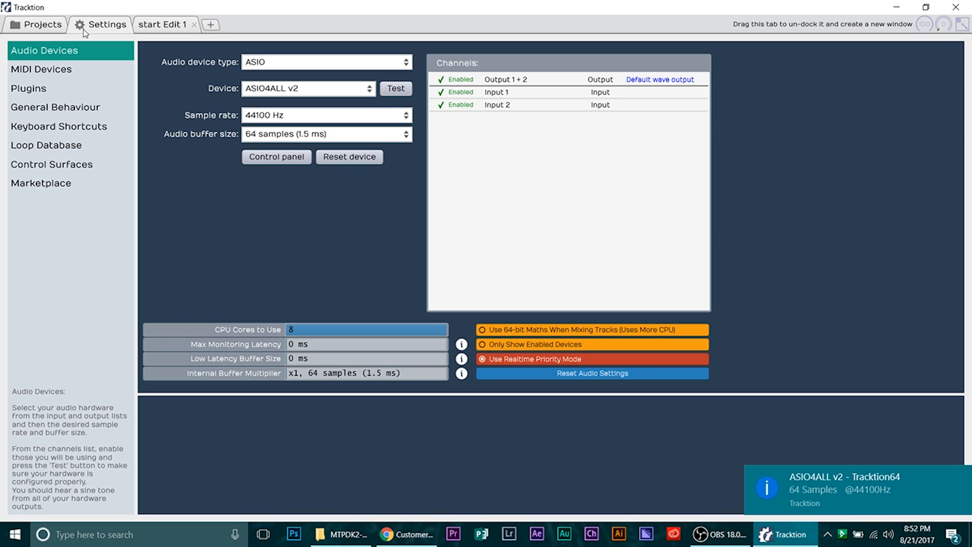
left_click(62, 95)
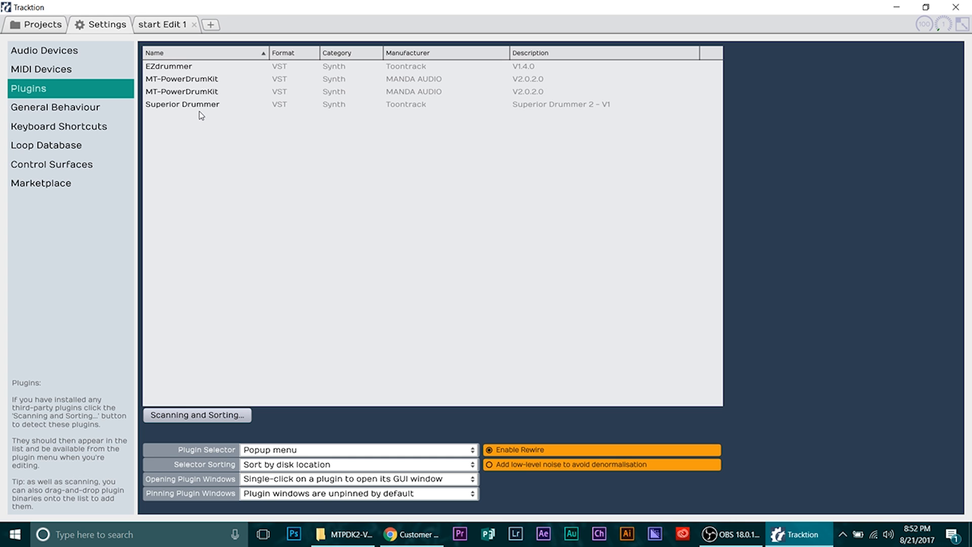
- Show the MTPDK2-VST-64bit-Win-FULL folder in File Explorer, select MT-PowerDrumKit.dll and MT-PowerDrumKit-Content.pdk, and minimize the window
left_click(344, 534)
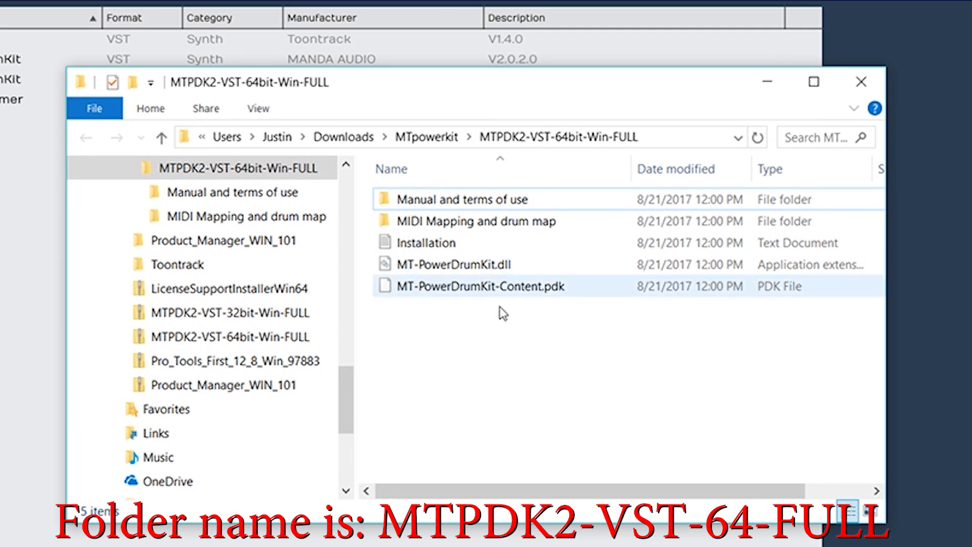
mouse_move(432, 225)
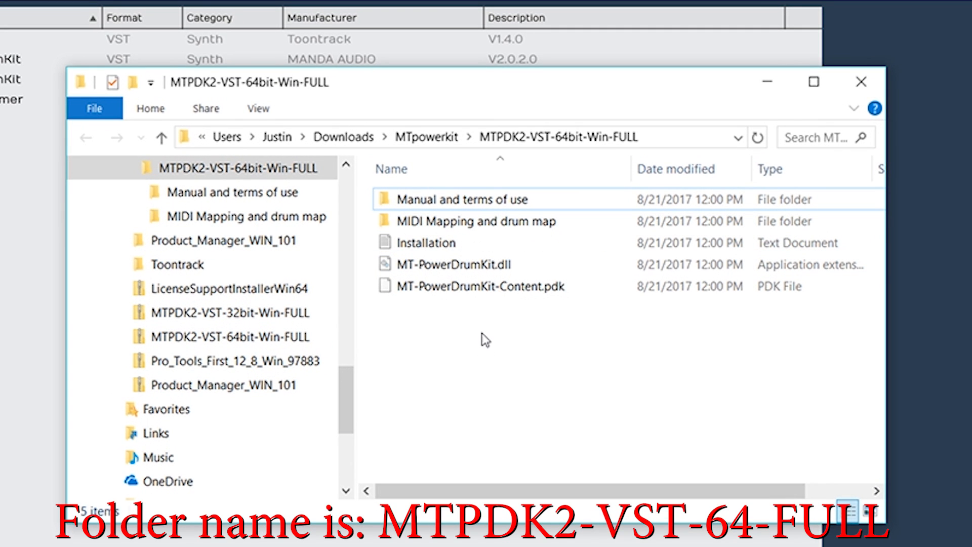
left_click_drag(479, 326, 467, 270)
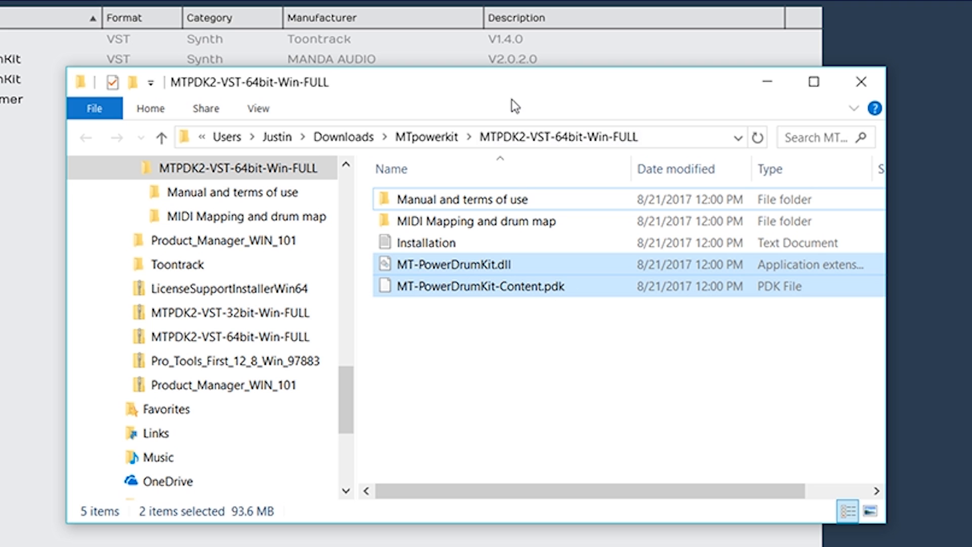
left_click_drag(511, 82, 511, 226)
left_click_drag(506, 376, 506, 343)
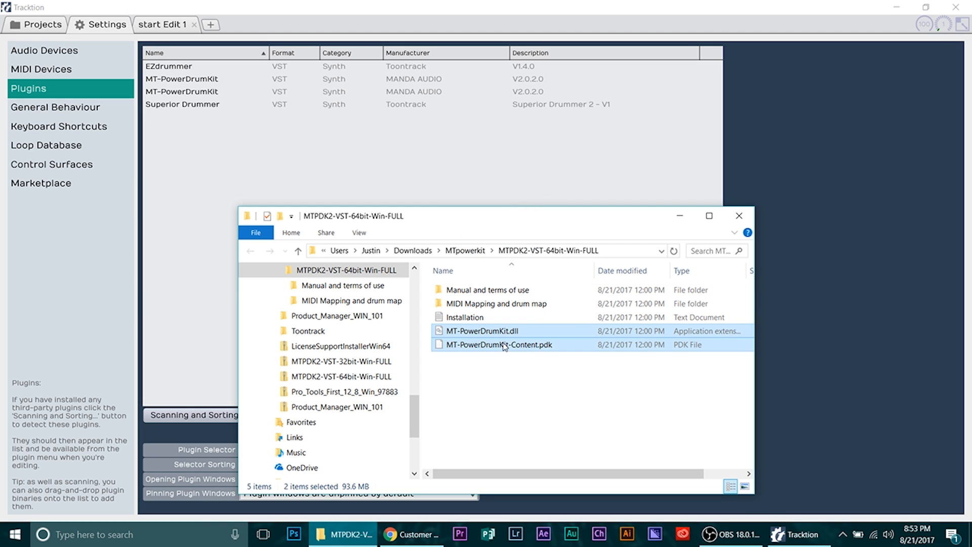
left_click(676, 220)
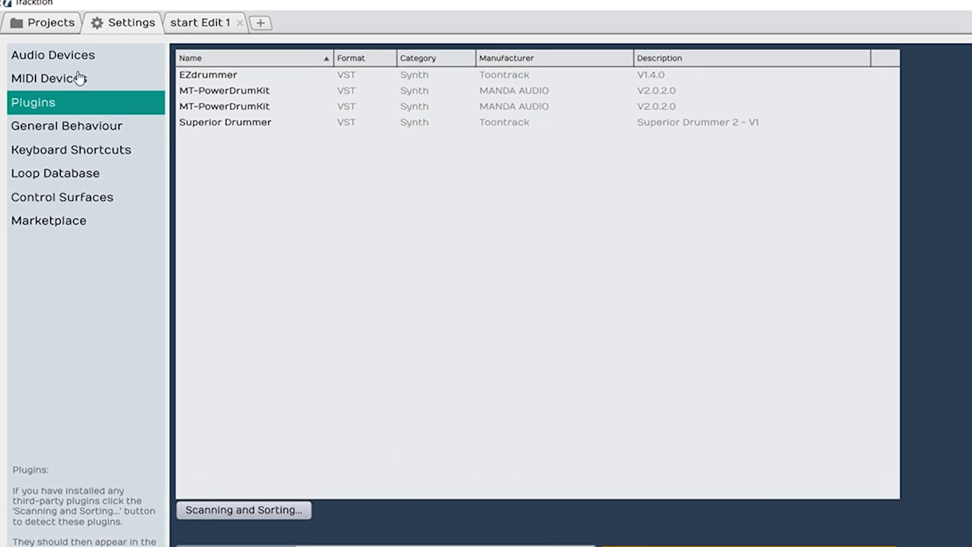
- Refresh the MIDI device list and enable both the TD-30 input and the TD-30 output
left_click(66, 69)
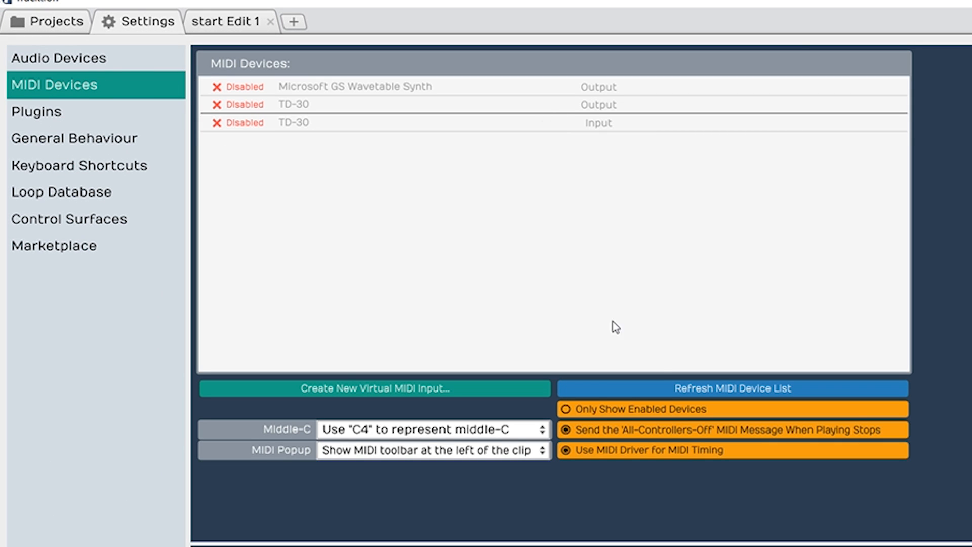
left_click(664, 387)
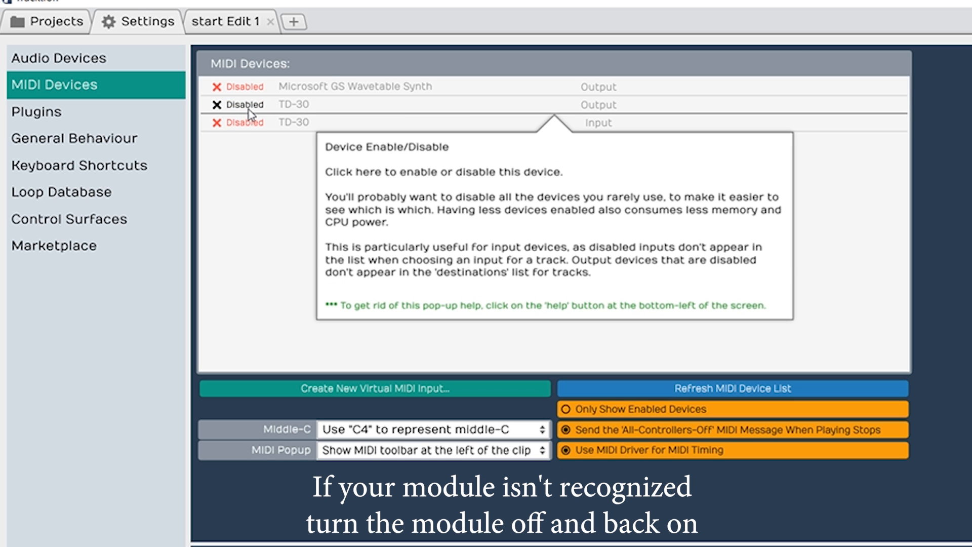
left_click(232, 122)
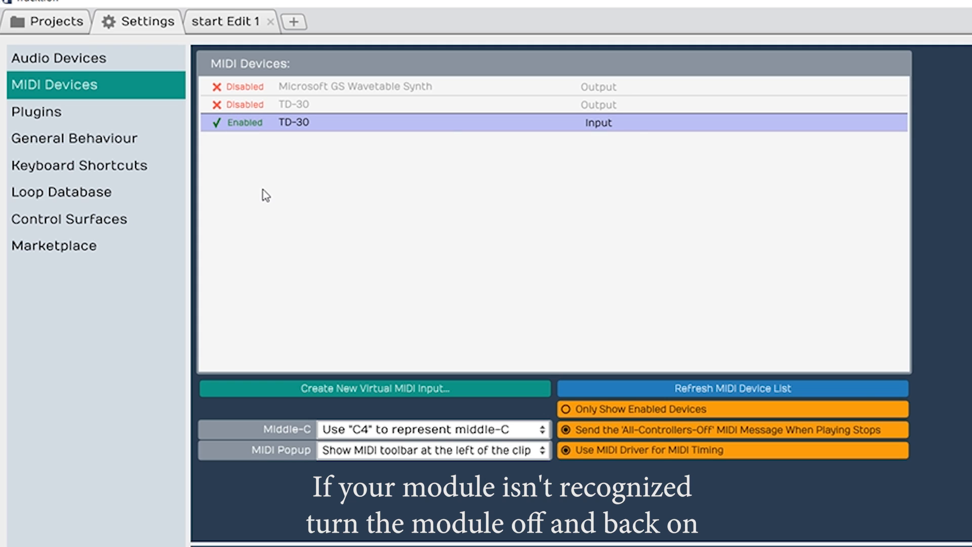
left_click(246, 105)
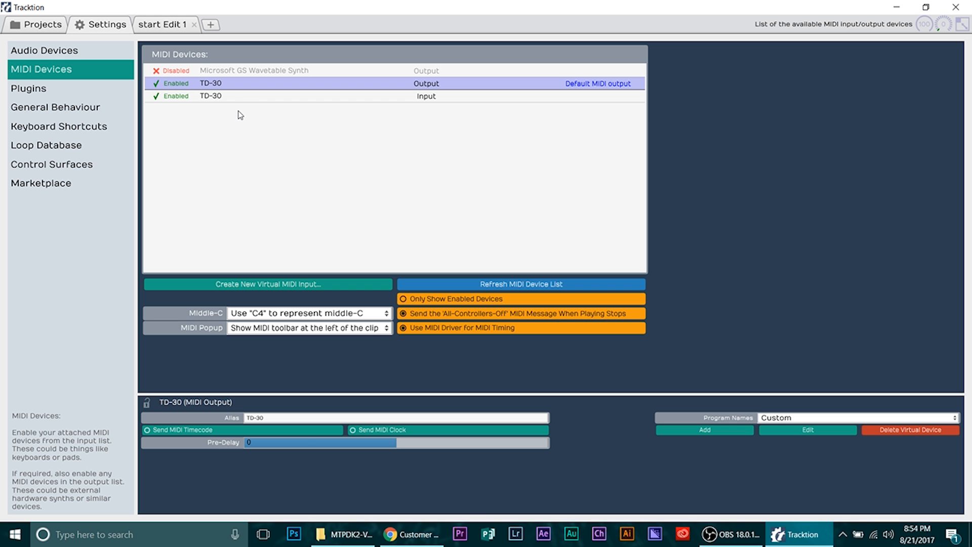
left_click(245, 97)
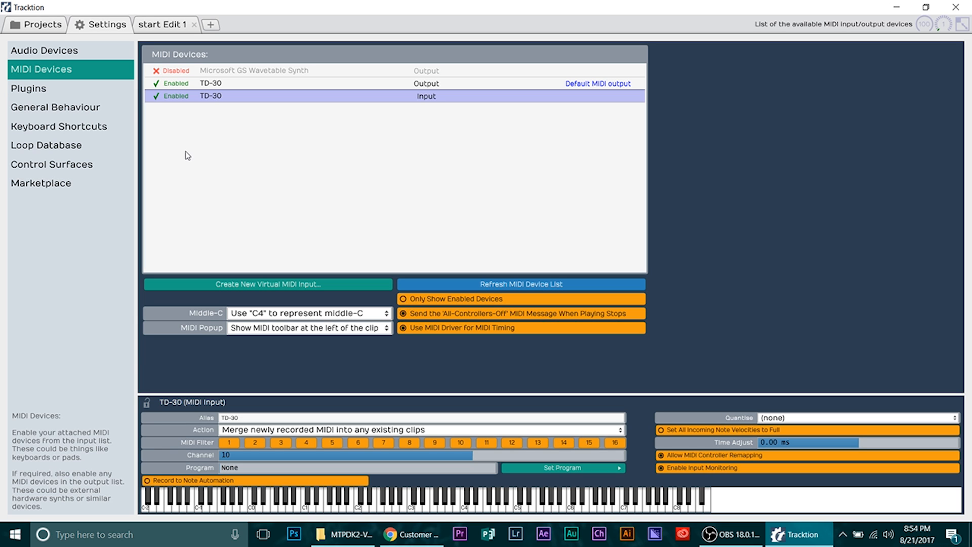
- Try Windows Audio as the audio device type and check its audio buffer size
left_click(101, 55)
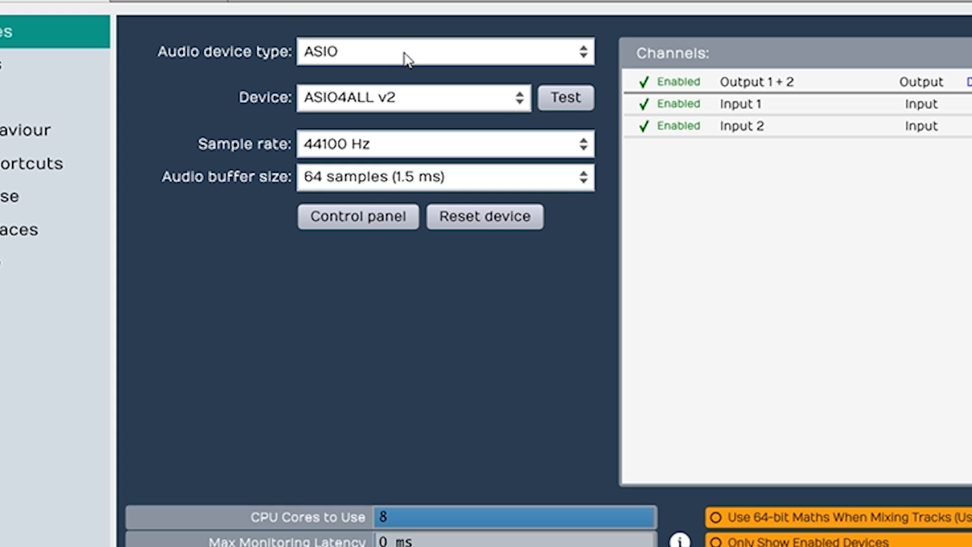
left_click(404, 53)
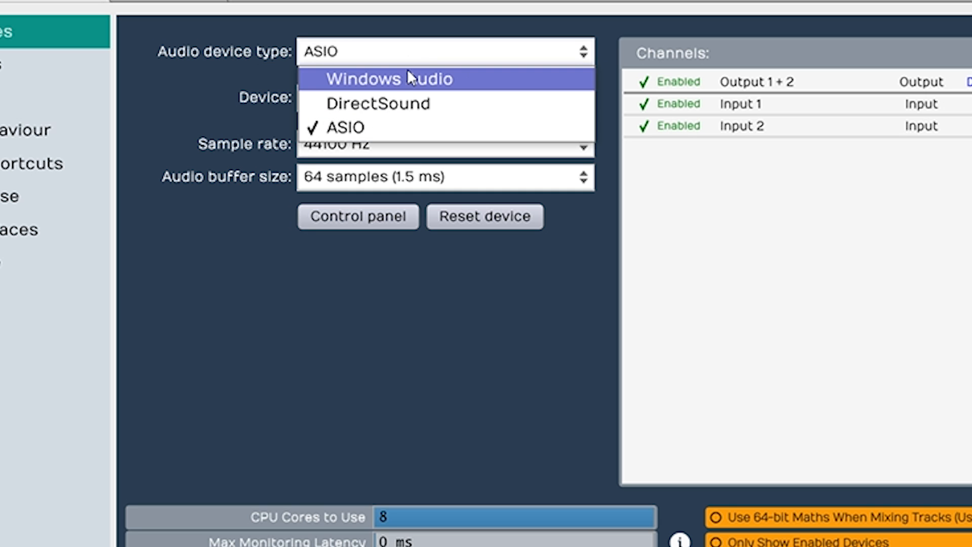
left_click(412, 84)
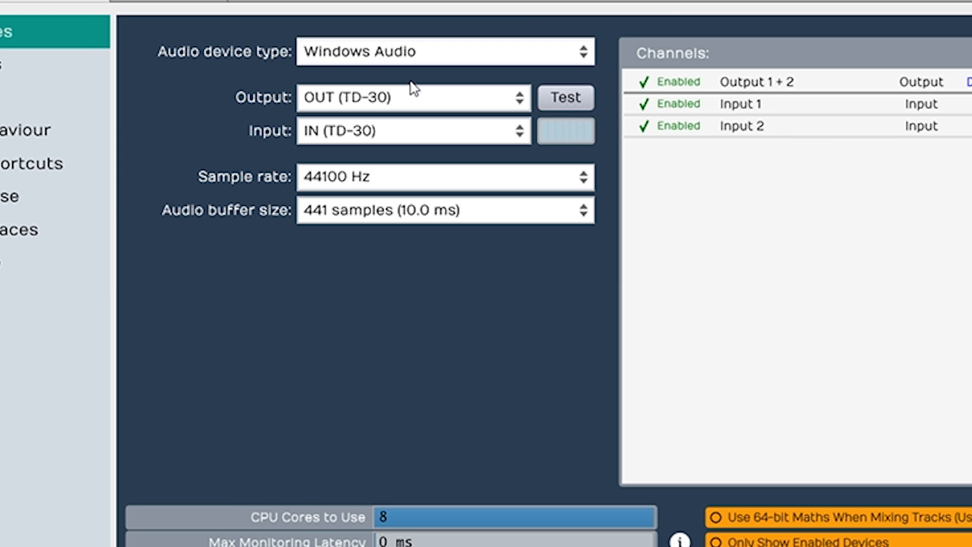
left_click(371, 215)
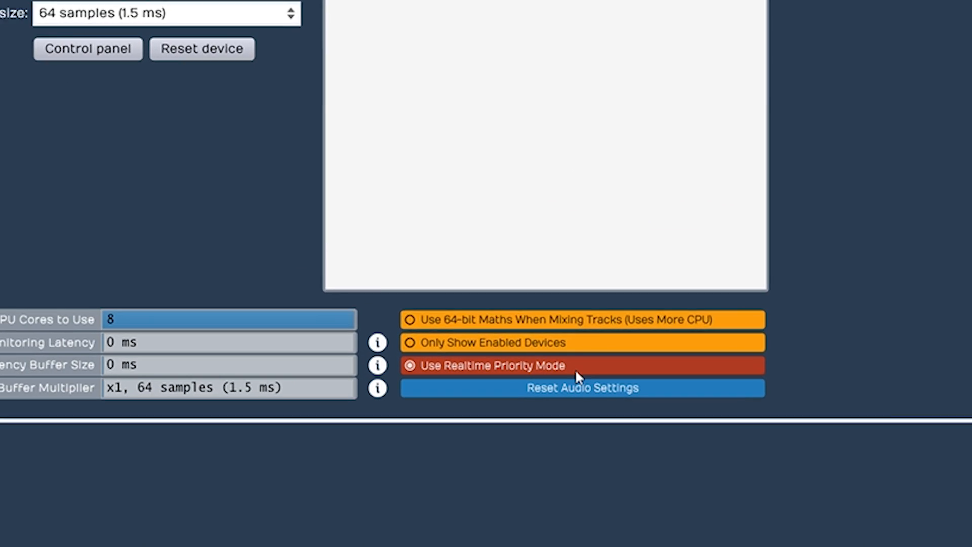
mouse_move(575, 369)
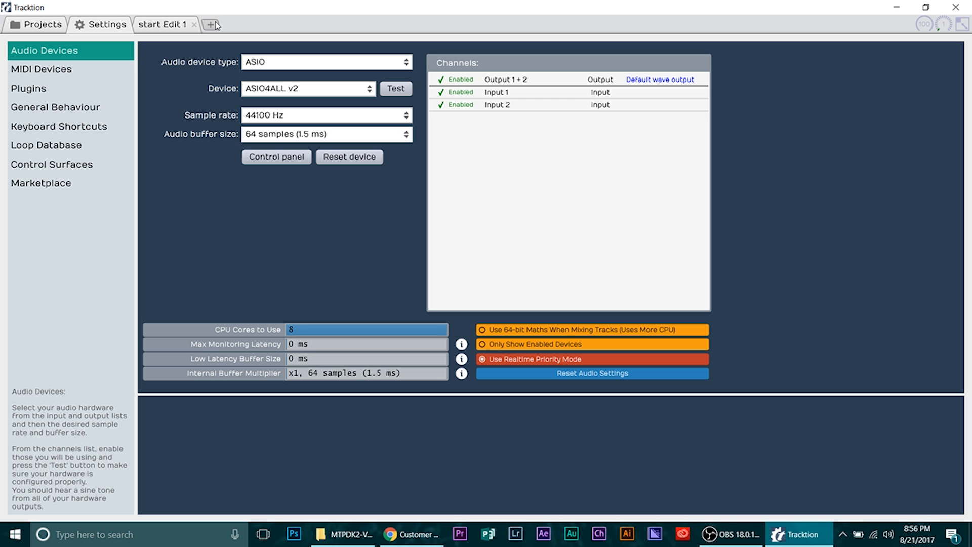
- Open the start Edit 1 project and assign the TD-30 as the input of Track 1
left_click(166, 28)
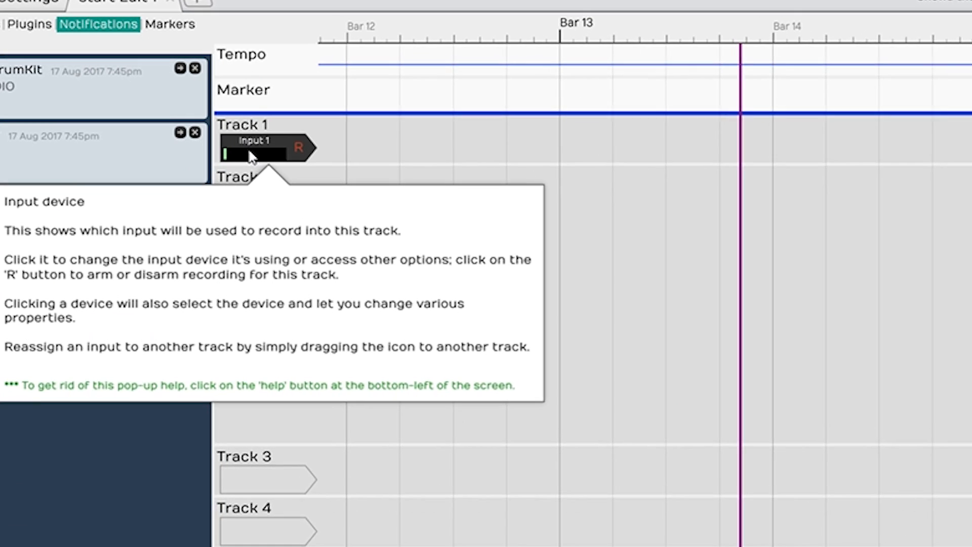
left_click(251, 156)
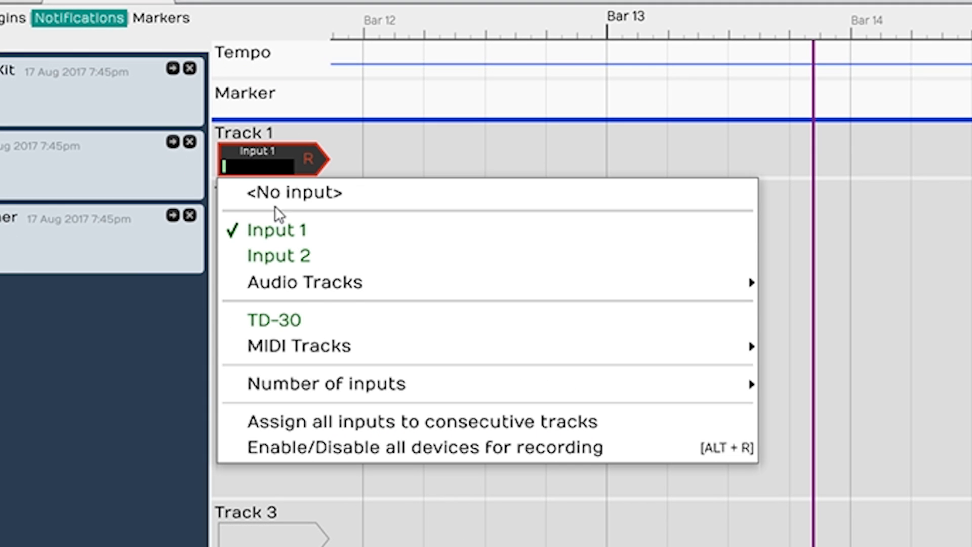
left_click(297, 318)
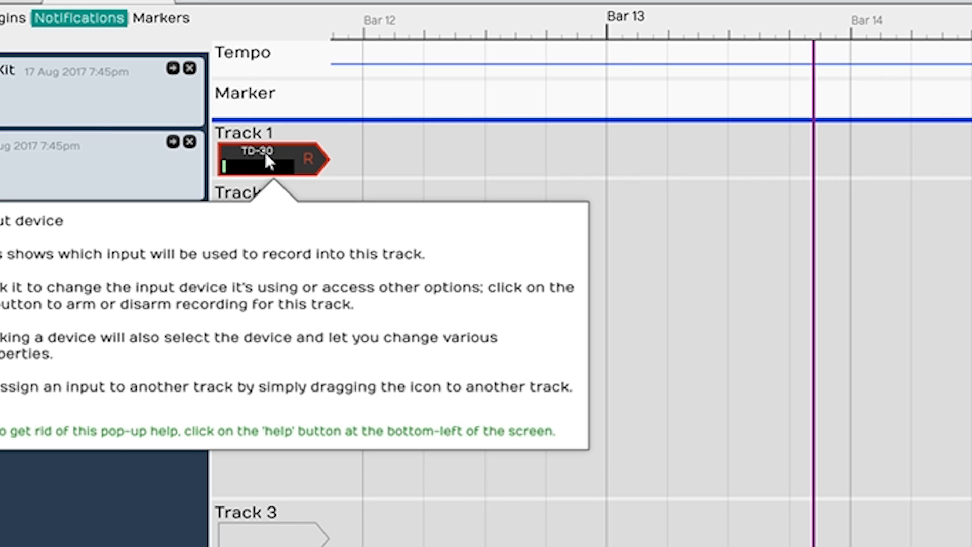
left_click(264, 150)
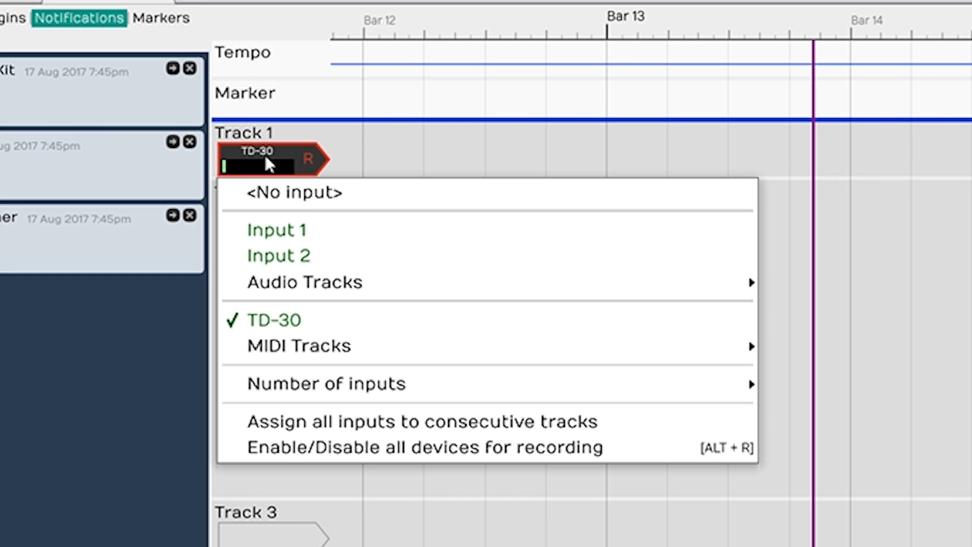
left_click(310, 320)
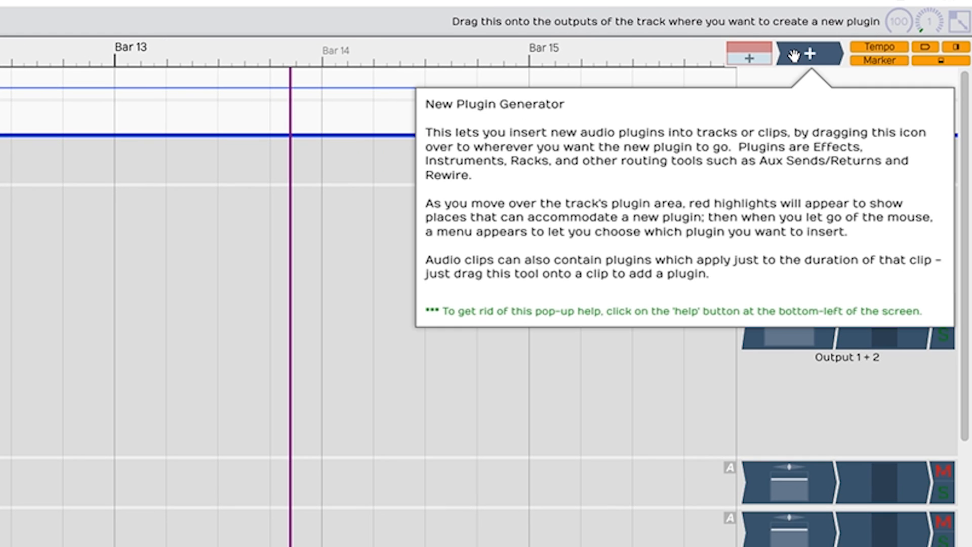
- Insert MT-PowerDrumKit from VstPlugins/MTPDK2-VST-64bit-Win-FULL on Track 1, skip its donation screen and move the plugin window aside
left_click_drag(794, 54, 815, 162)
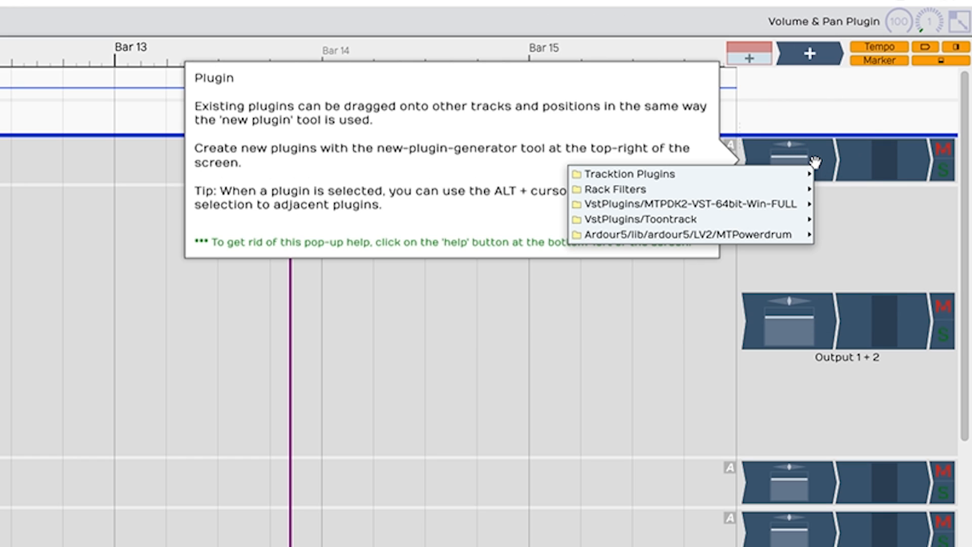
mouse_move(729, 206)
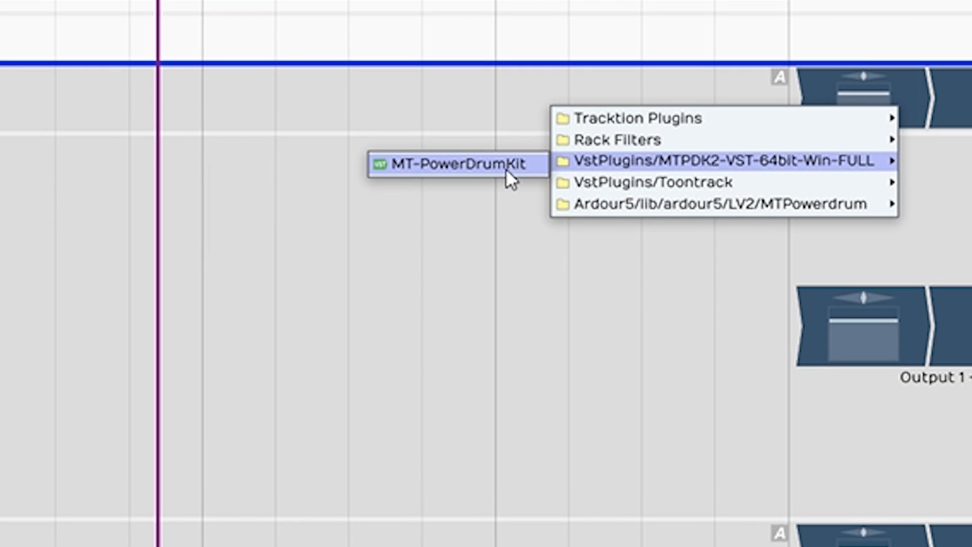
left_click(506, 168)
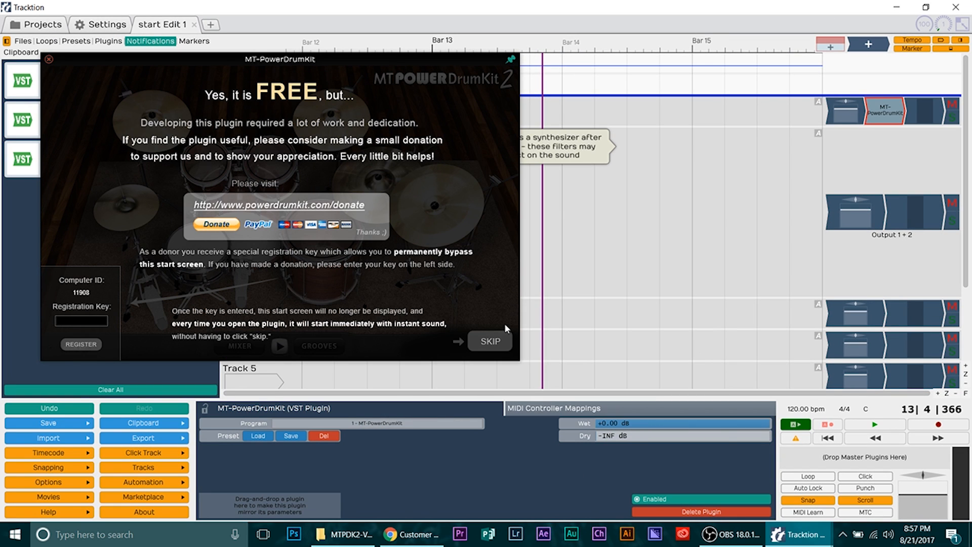
left_click(501, 338)
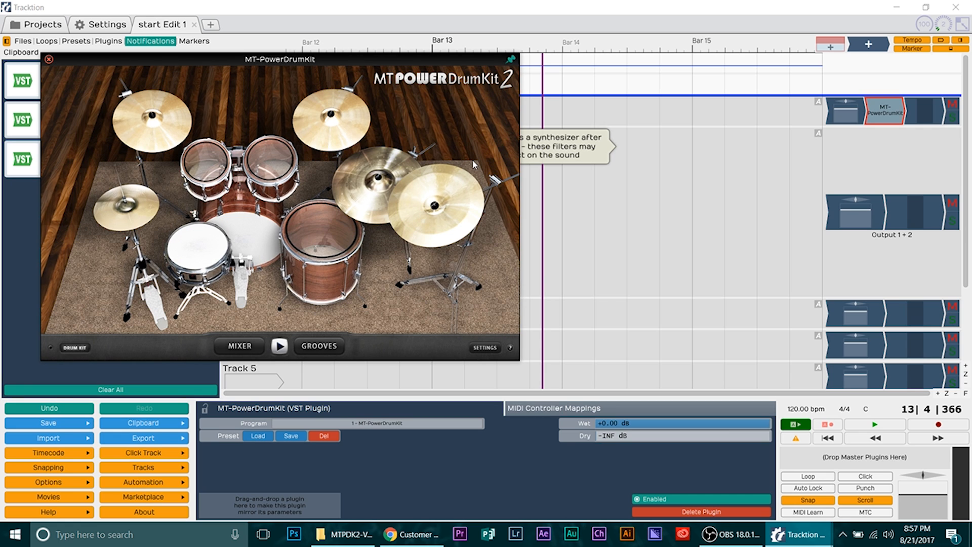
left_click_drag(442, 60, 755, 66)
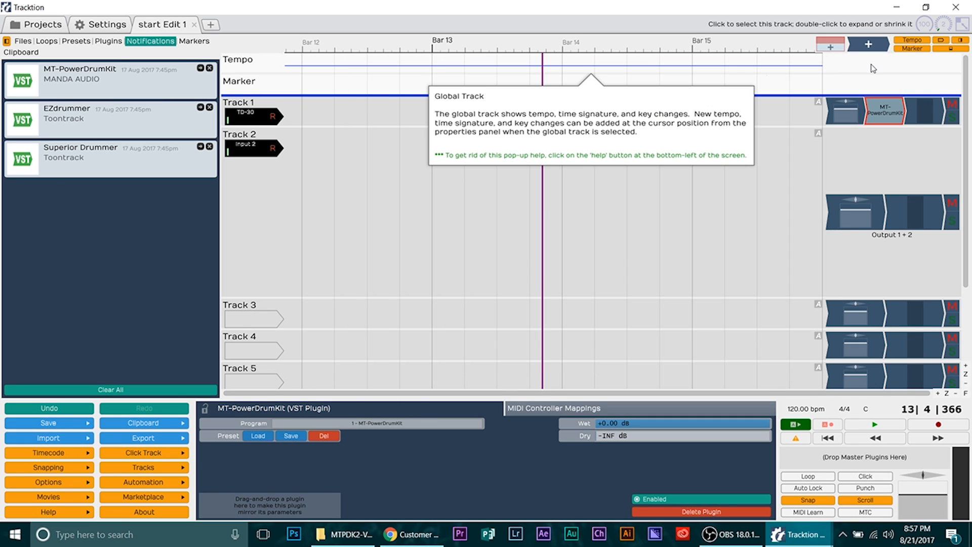
- Insert the Tracktion 4-Band Equaliser after MT-PowerDrumKit on Track 1
mouse_move(865, 60)
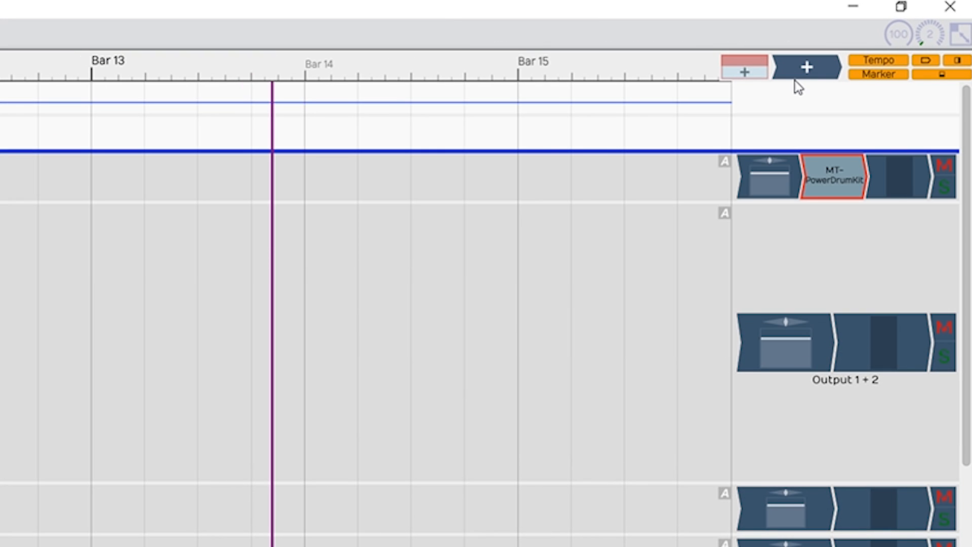
left_click_drag(795, 81, 867, 175)
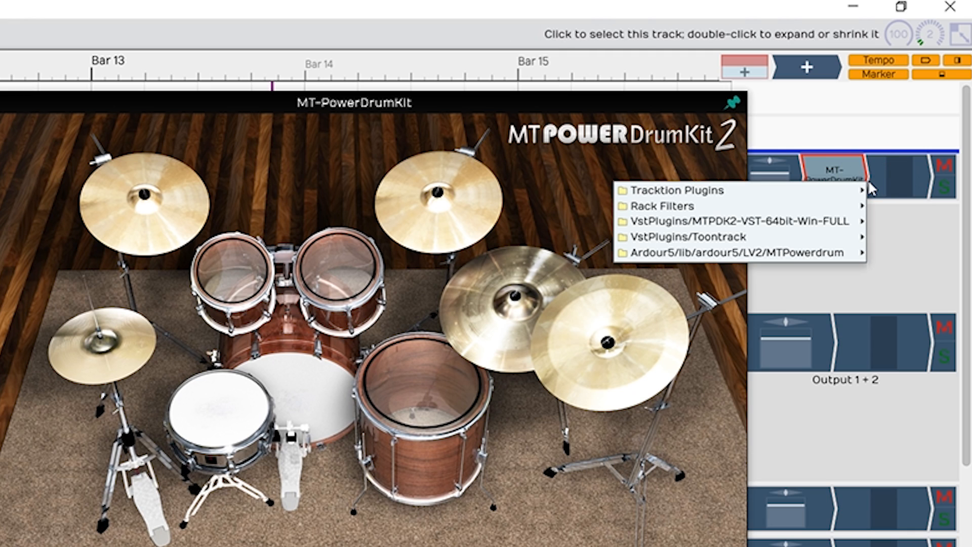
mouse_move(821, 195)
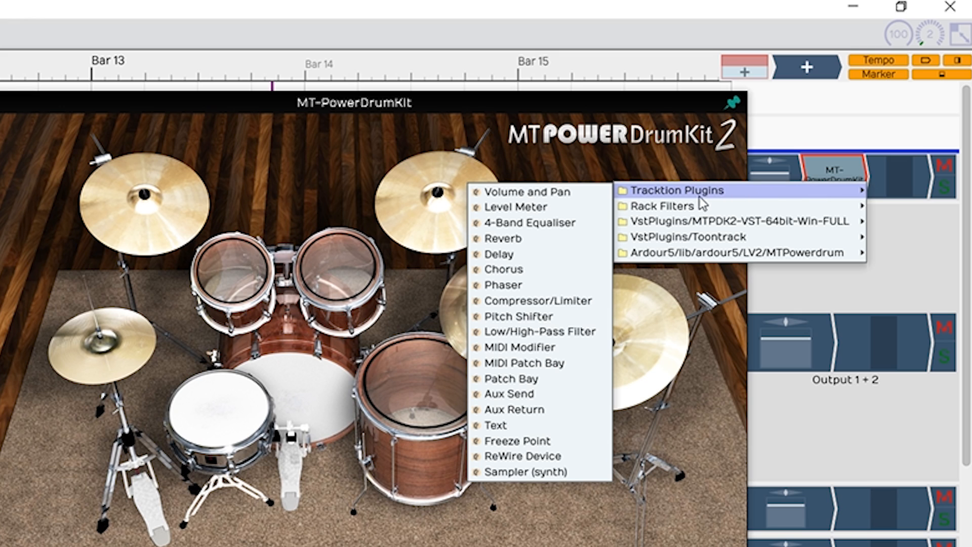
left_click(571, 223)
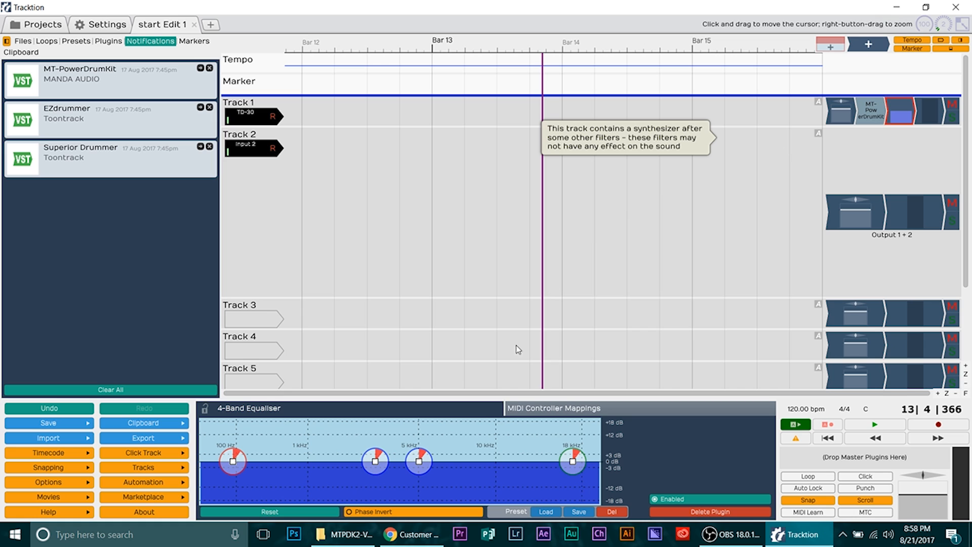
- Boost the equaliser's low shelf with a q of about 0.42 and raise its high shelf about 12 dB near 17 kHz
mouse_move(231, 460)
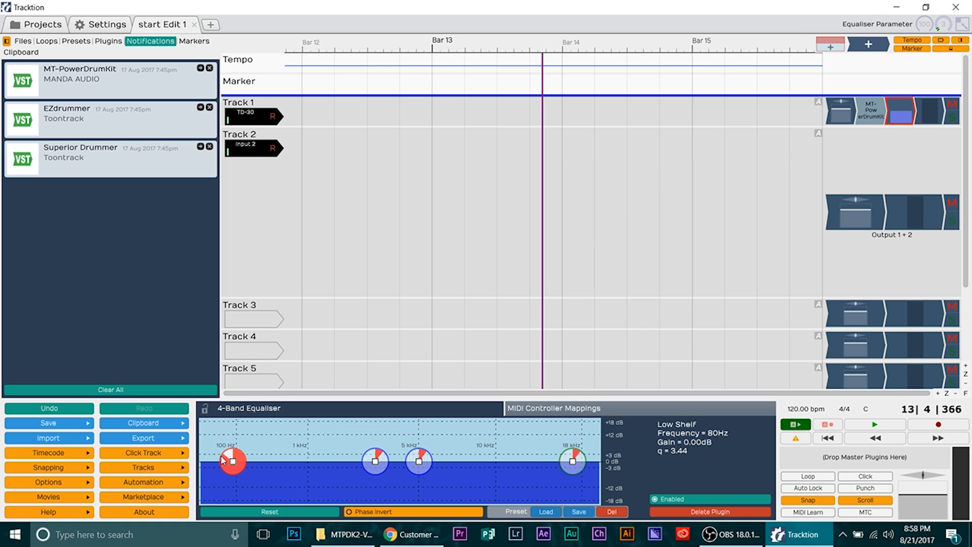
scroll(222, 459, "down", 1)
left_click_drag(222, 459, 235, 425)
scroll(229, 450, "down", 5)
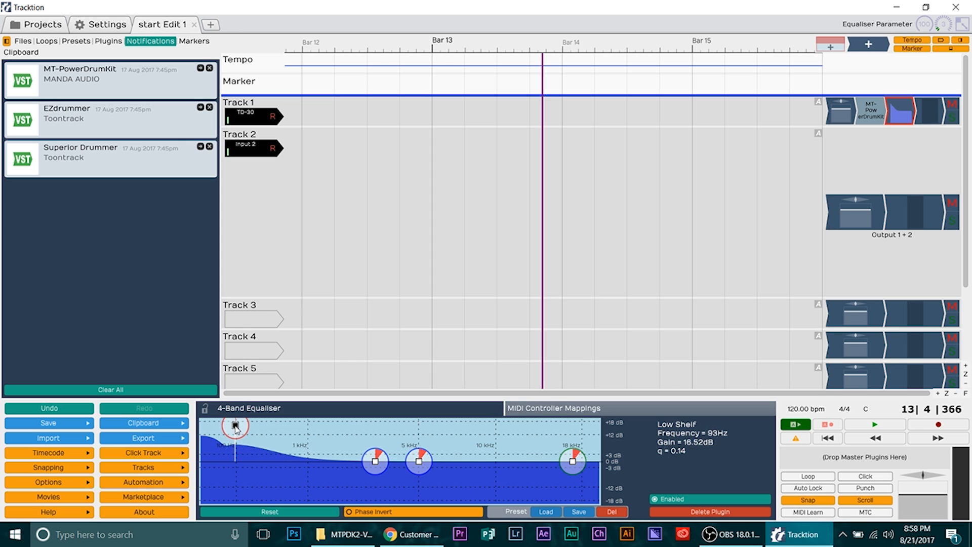
left_click_drag(573, 461, 578, 433)
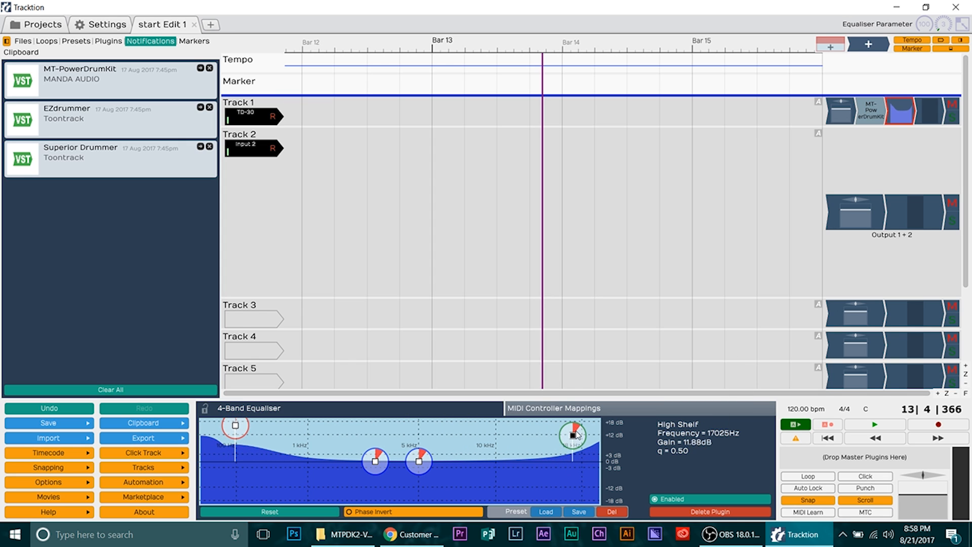
scroll(251, 426, "up", 3)
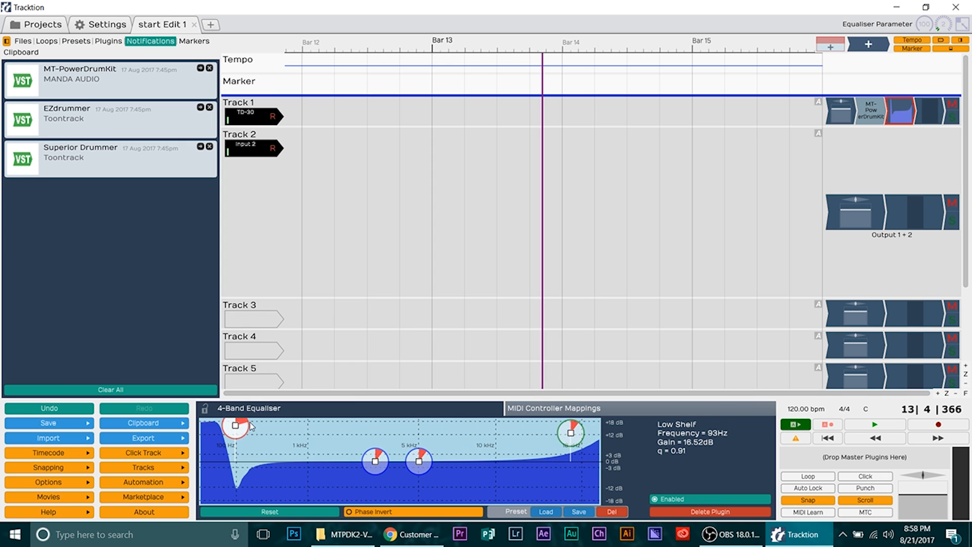
scroll(251, 425, "down", 3)
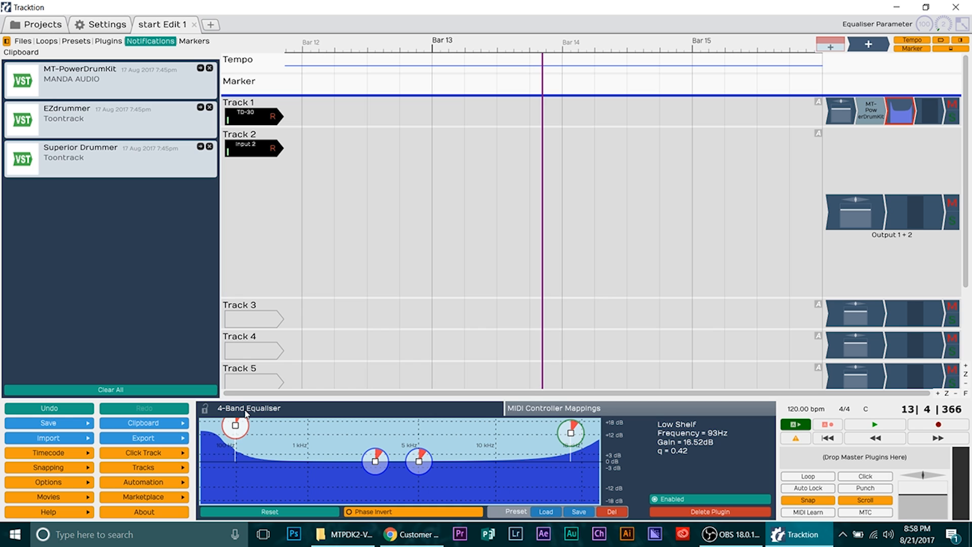
left_click_drag(235, 426, 273, 439)
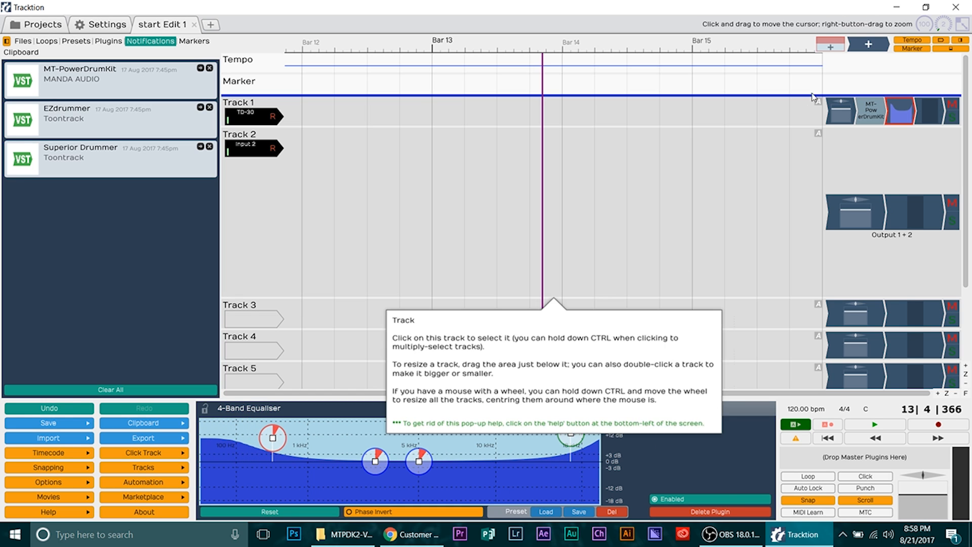
- Start adding another plugin after the 4-Band Equaliser on Track 1 and bring up the available plugin folders
left_click_drag(864, 40, 915, 118)
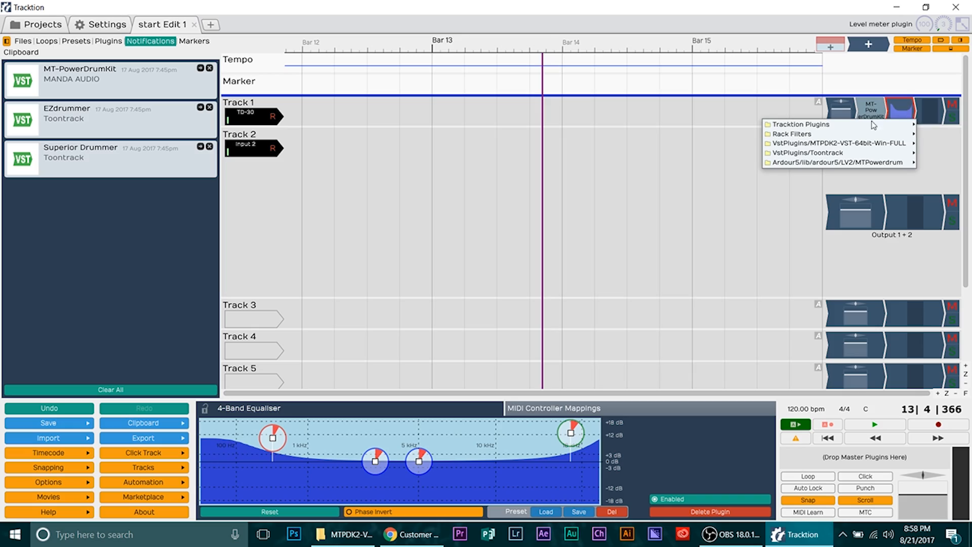
mouse_move(874, 125)
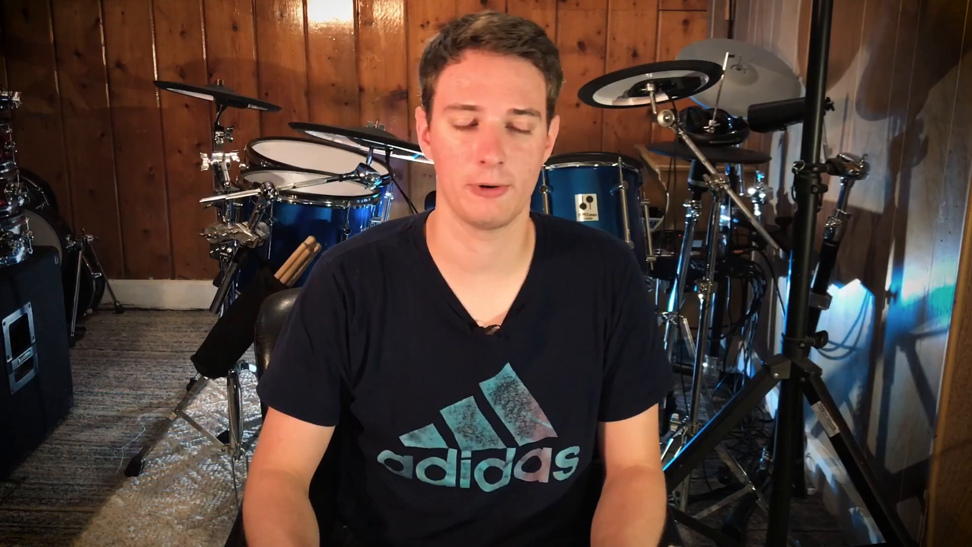